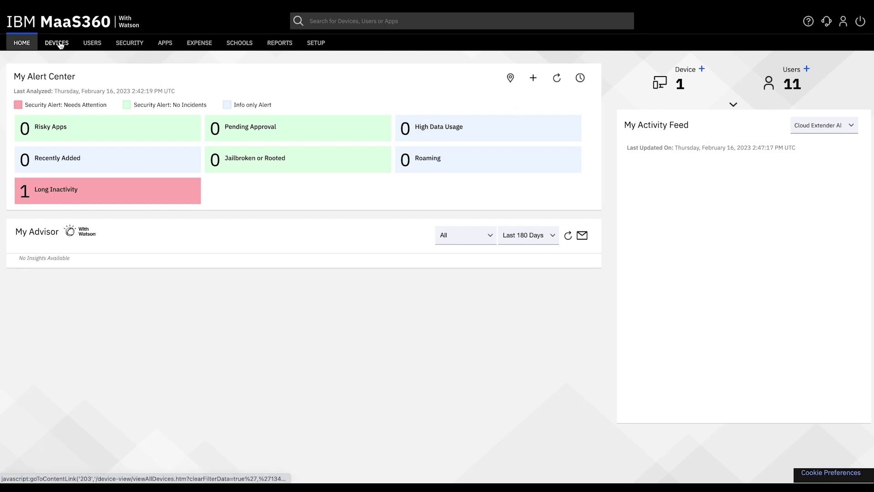
Open the Apple Configurator enrollment option under Devices > Enrollments > Other Enrollment Options.
{"action": "mouse_move", "coordinate": [58, 44]}
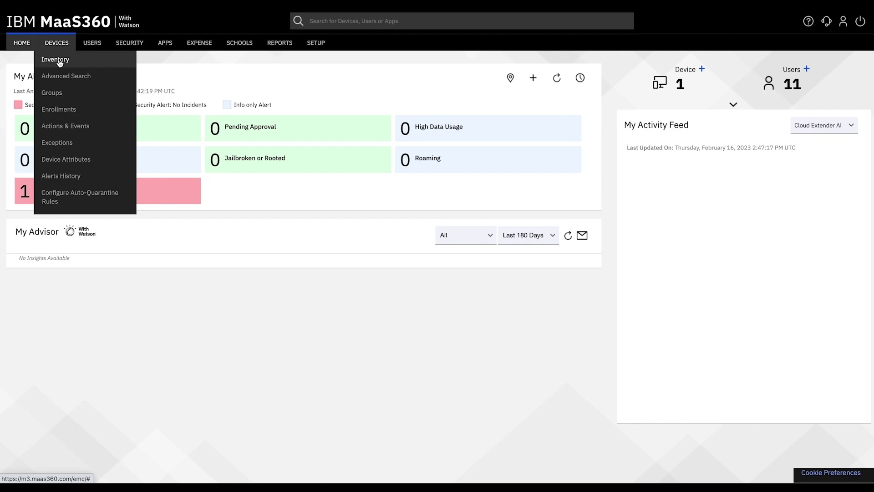
{"action": "left_click", "coordinate": [54, 110]}
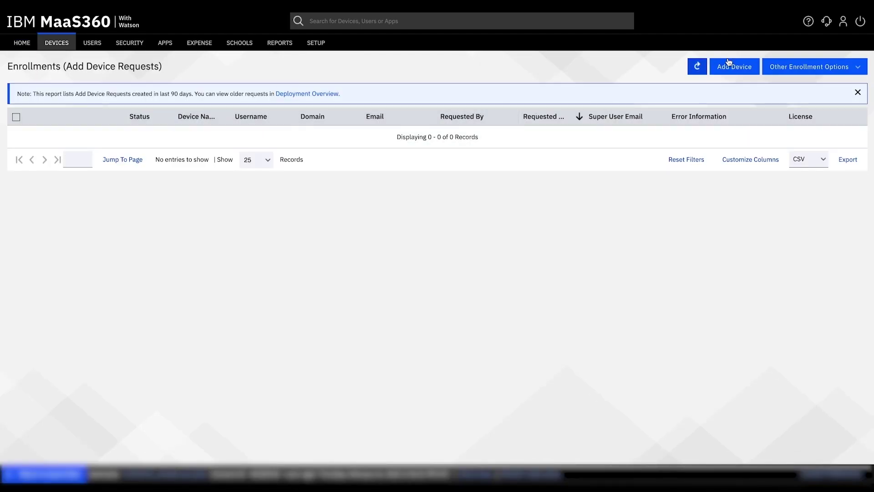
{"action": "left_click", "coordinate": [807, 67]}
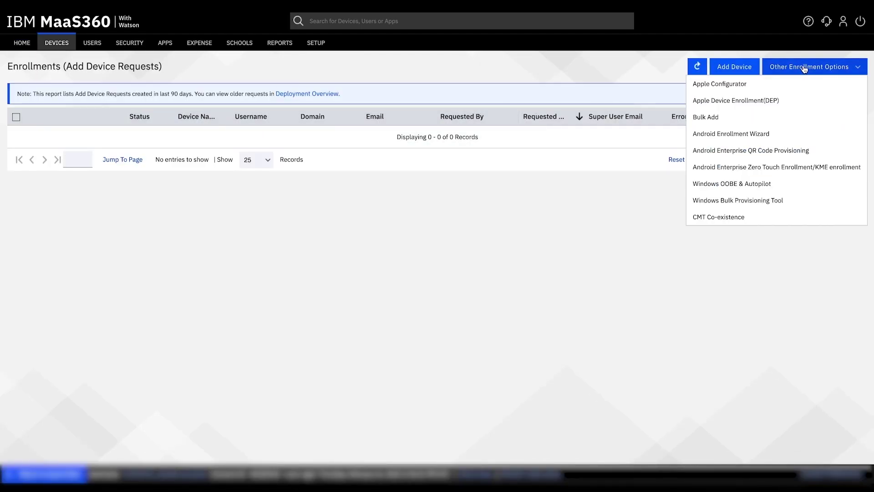
{"action": "left_click", "coordinate": [743, 87]}
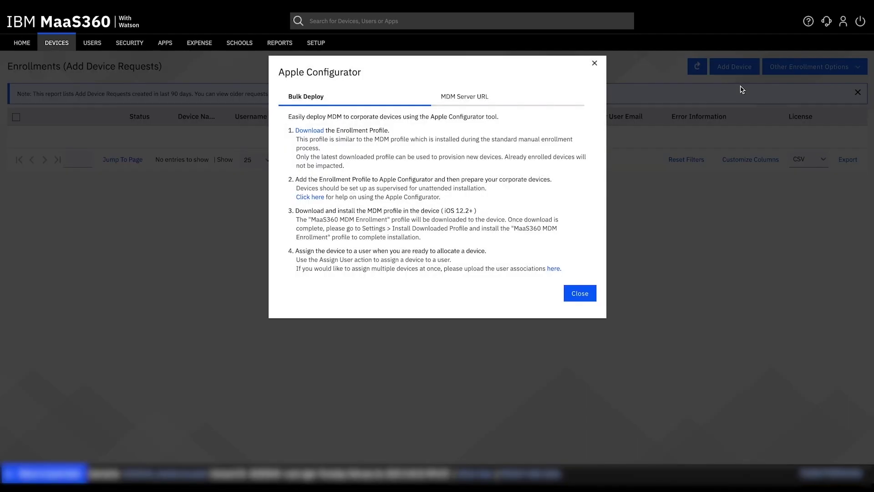
Copy the Non-DEP to DEP MDM server URL without authentication, then return to Apple Configurator.
{"action": "left_click", "coordinate": [479, 100]}
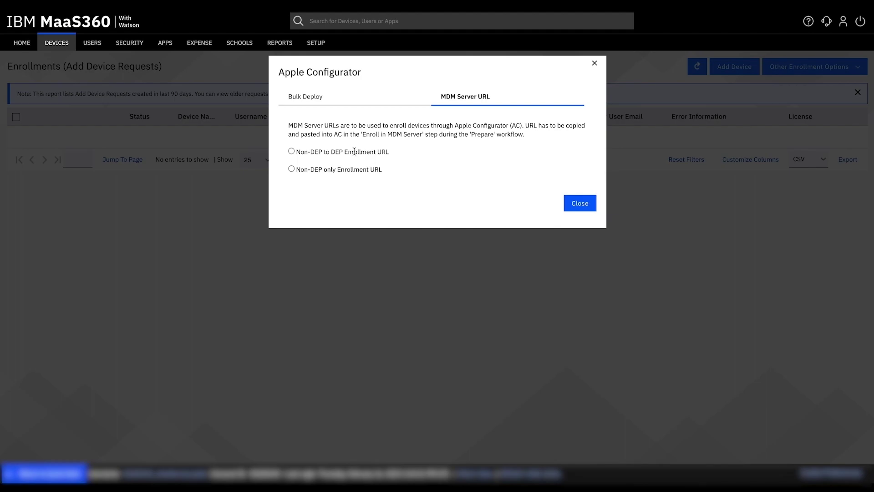
{"action": "left_click", "coordinate": [292, 151]}
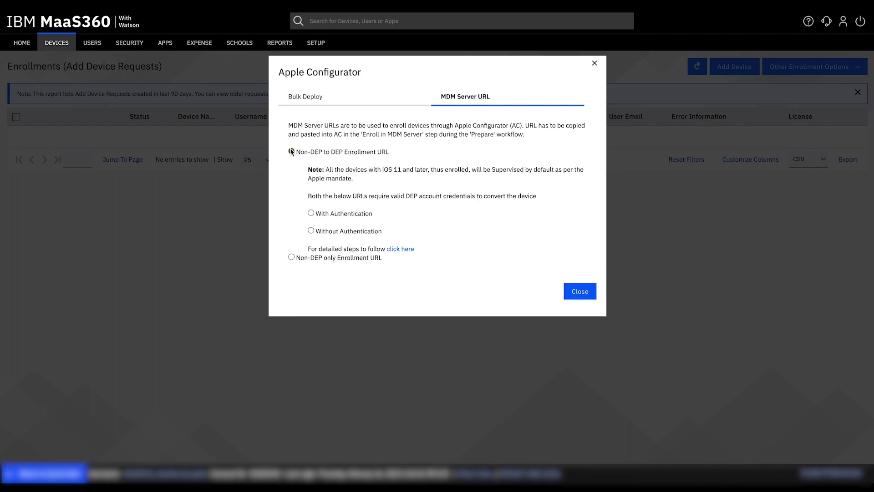
{"action": "left_click", "coordinate": [313, 231]}
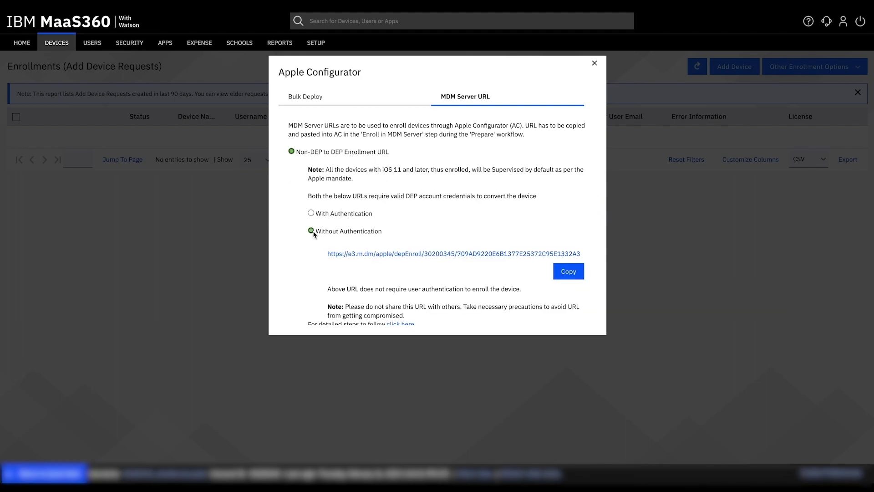
{"action": "left_click", "coordinate": [568, 274]}
{"action": "left_click", "coordinate": [381, 43]}
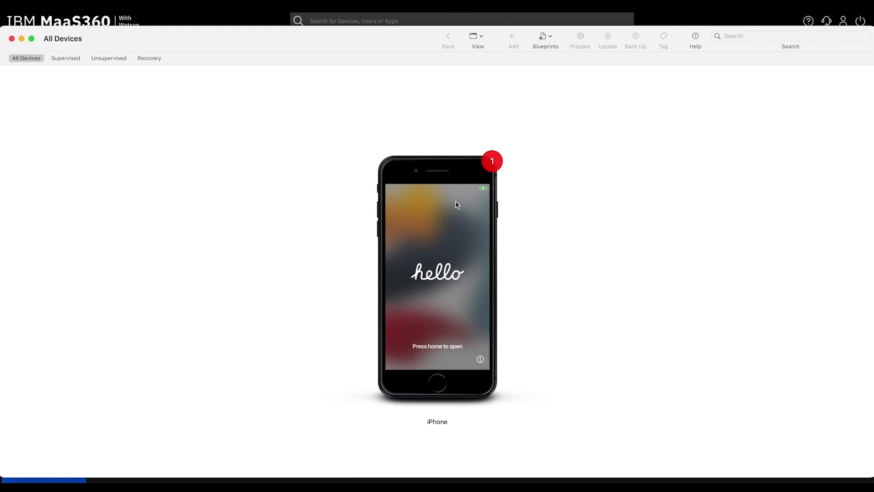
Prepare the connected iPhone from its context menu using Manual Configuration with Apple Business Manager enrollment.
{"action": "right_click", "coordinate": [446, 227]}
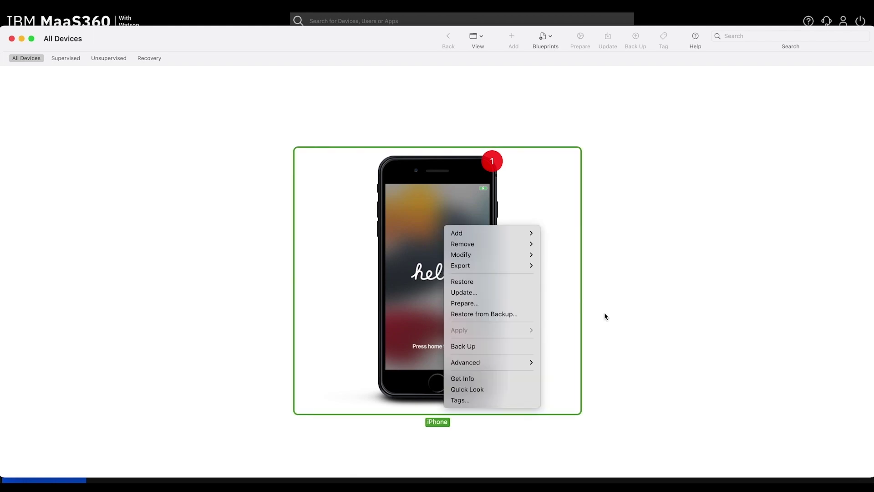
{"action": "left_click", "coordinate": [511, 304]}
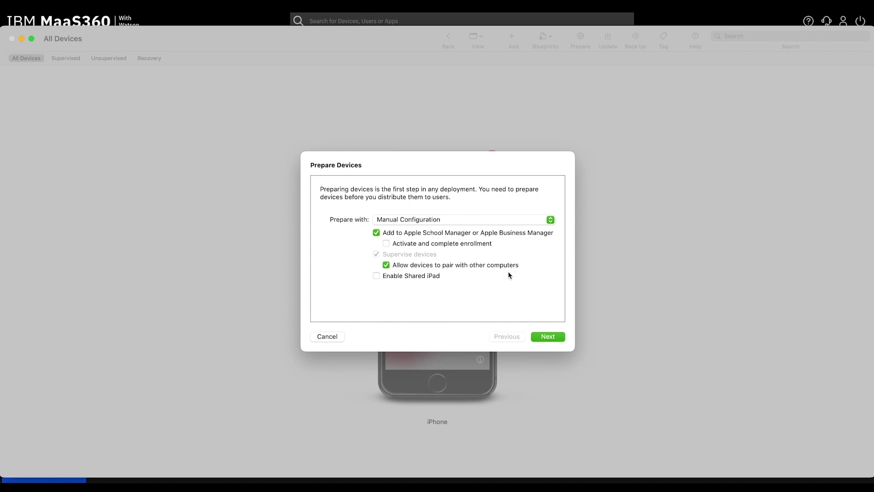
Create a new MDM server named 'Sandbox DEP' whose host URL is the pasted MaaS360 enrollment URL.
{"action": "left_click", "coordinate": [553, 337]}
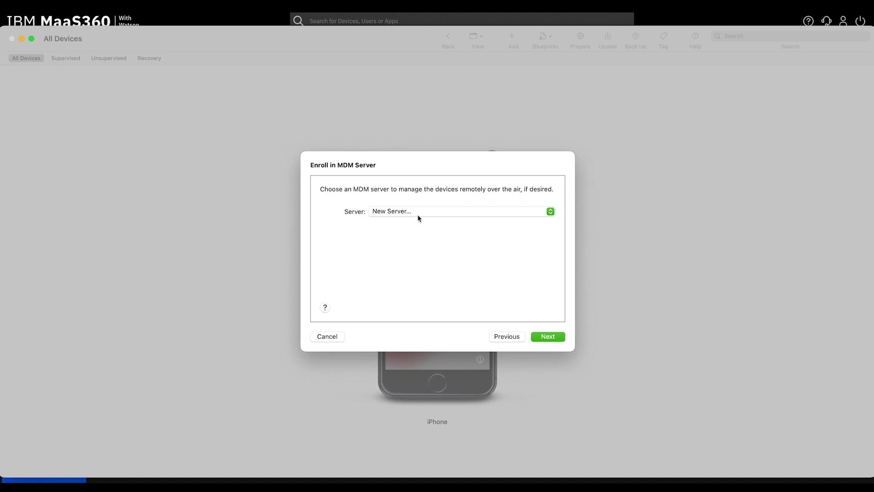
{"action": "left_click", "coordinate": [553, 336]}
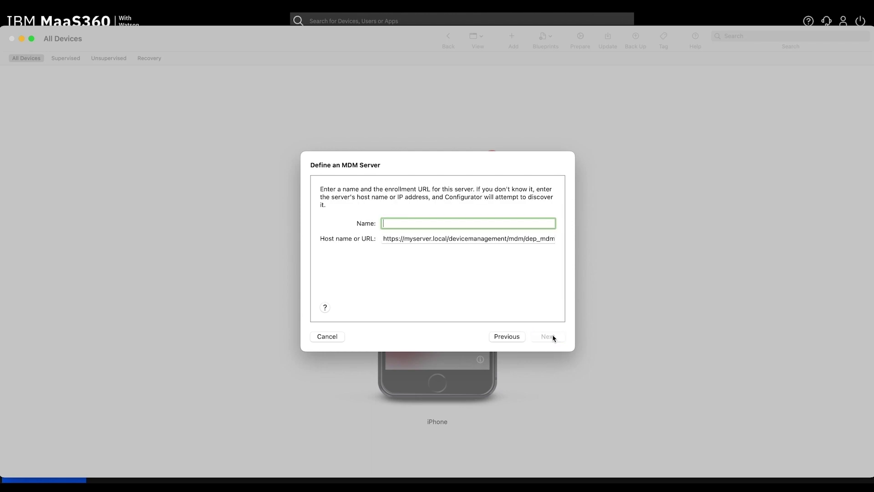
{"action": "type", "text": "Sandbox DEP"}
{"action": "left_click", "coordinate": [425, 238]}
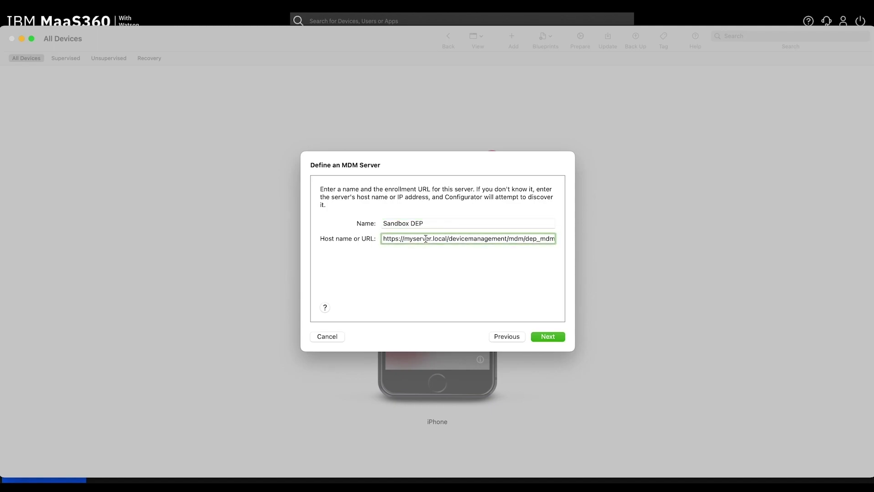
{"action": "triple_click", "coordinate": [425, 238]}
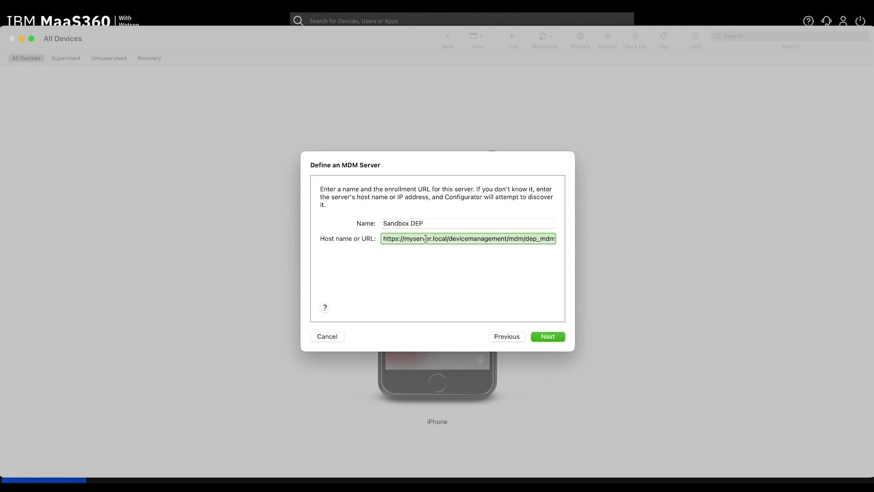
{"action": "key", "text": "super+v"}
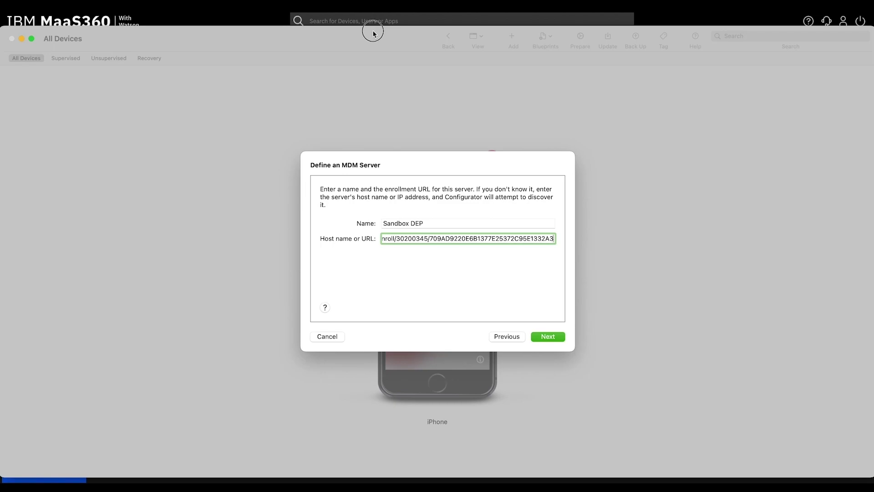
{"action": "left_click_drag", "start_coordinate": [371, 29], "coordinate": [363, 47]}
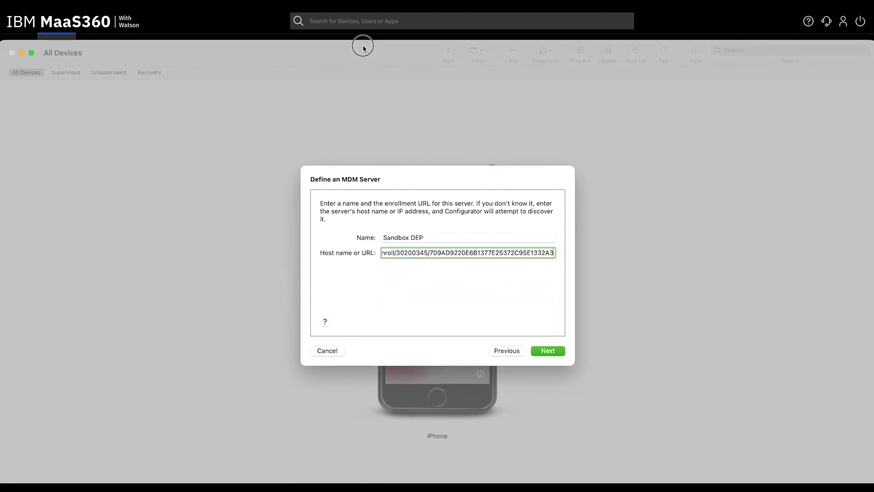
{"action": "triple_click", "coordinate": [384, 252]}
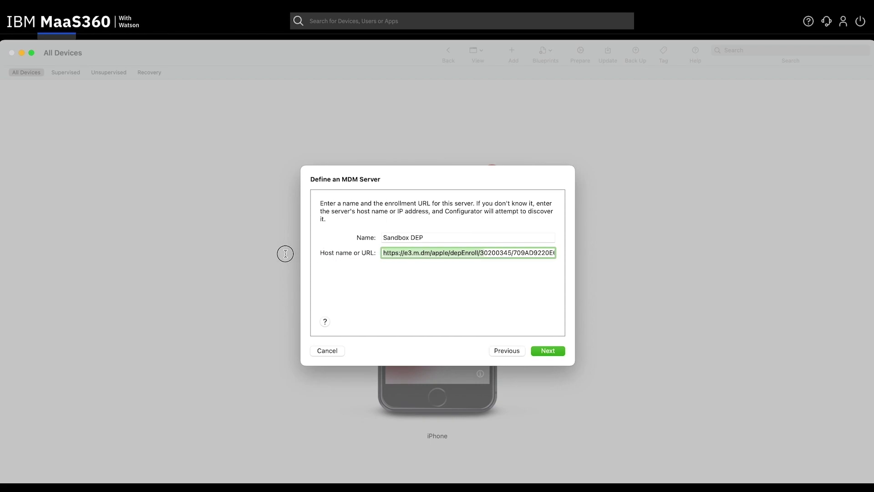
{"action": "left_click", "coordinate": [553, 352]}
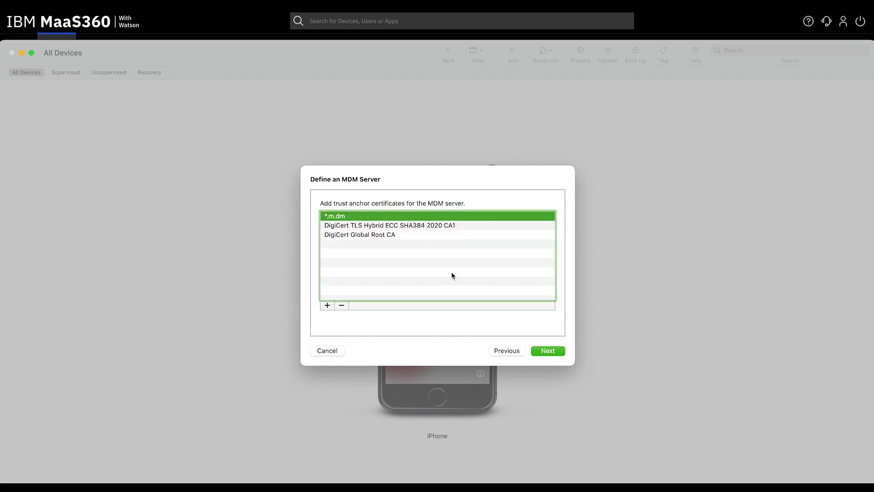
Accept the DigiCert TLS Hybrid ECC SHA384 2020 CA1 trust anchor and sign in to Apple Business Manager with the account password.
{"action": "left_click", "coordinate": [372, 226]}
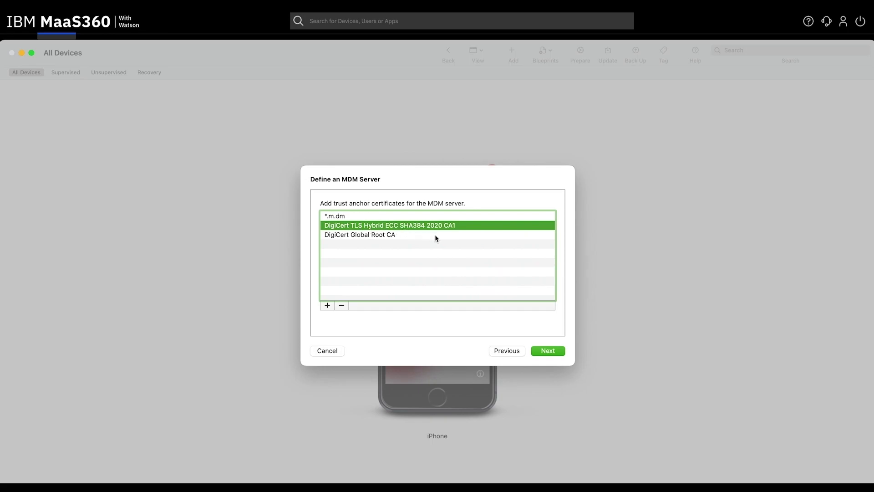
{"action": "left_click", "coordinate": [548, 350]}
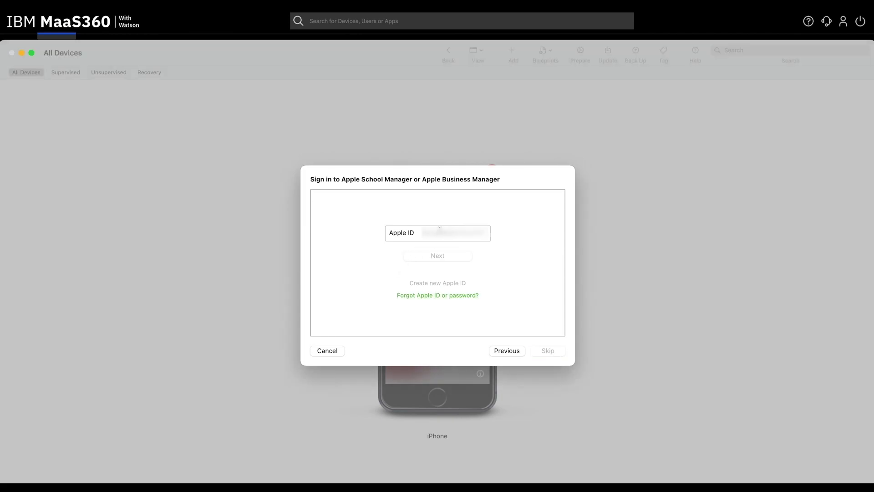
{"action": "left_click", "coordinate": [436, 257]}
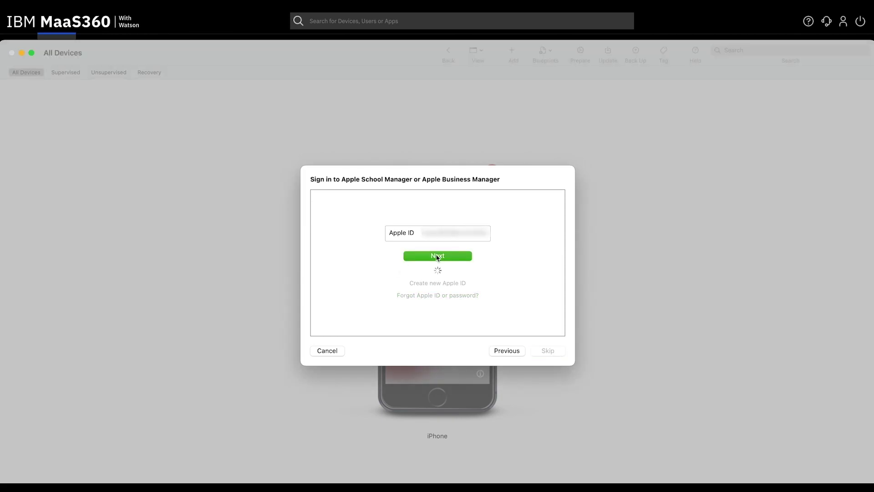
{"action": "type", "text": "*******"}
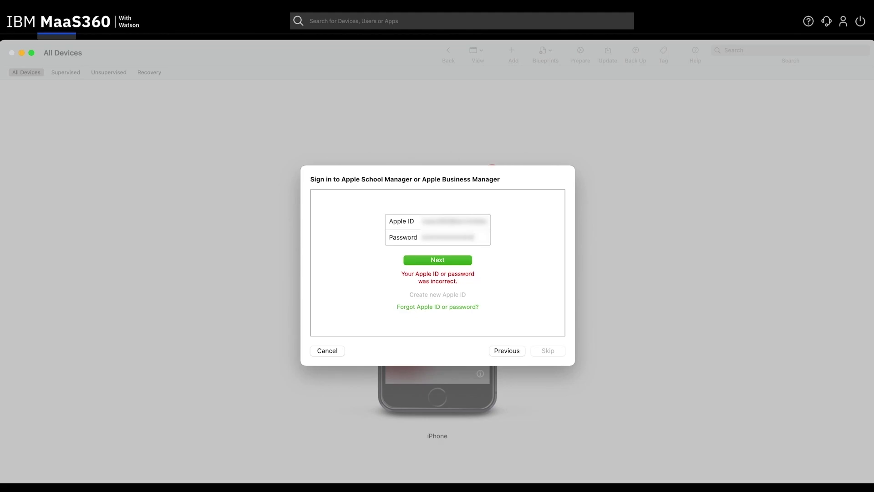
{"action": "key", "text": "Return"}
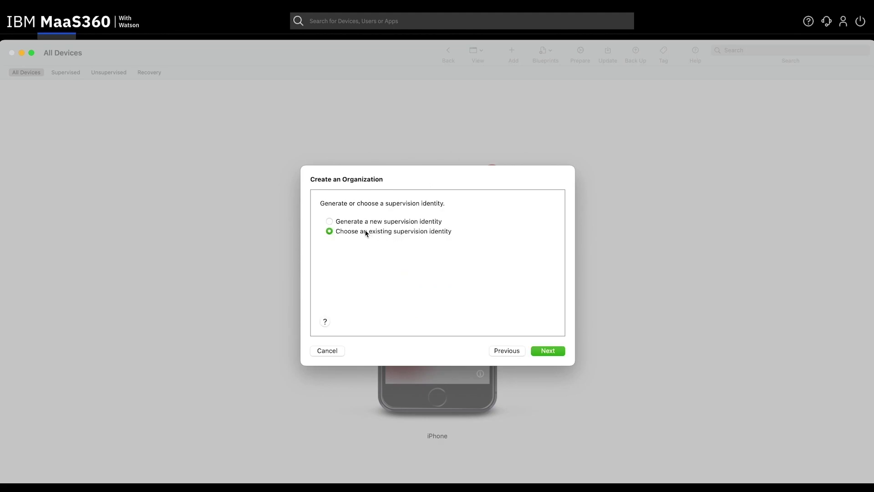
Generate a new supervision identity, keep all Setup Assistant steps, and prepare the iPhone without a network profile.
{"action": "left_click", "coordinate": [362, 221]}
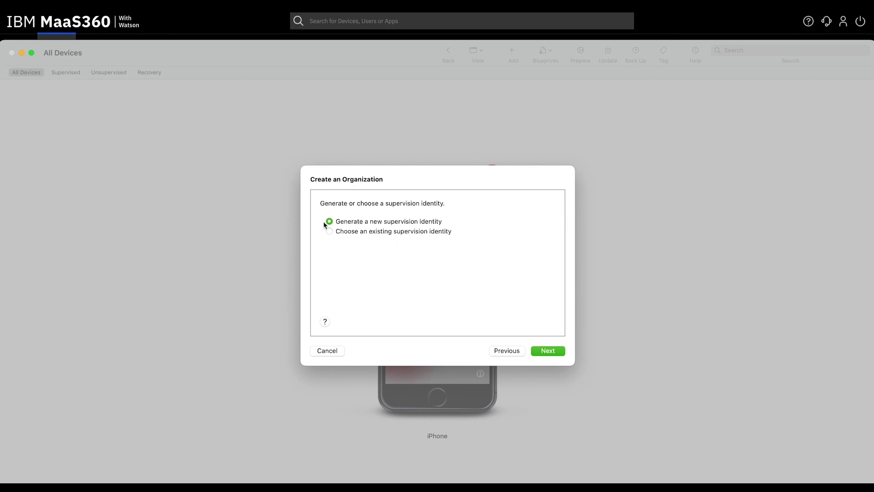
{"action": "left_click", "coordinate": [551, 352]}
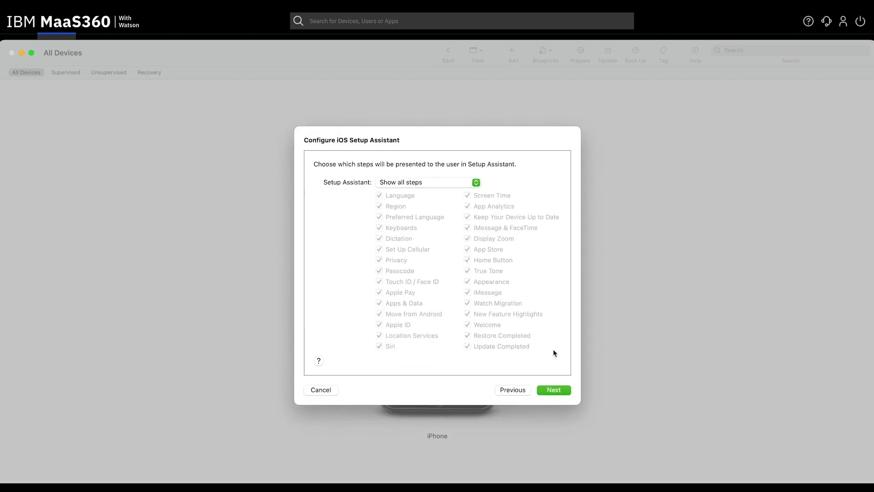
{"action": "left_click", "coordinate": [557, 391]}
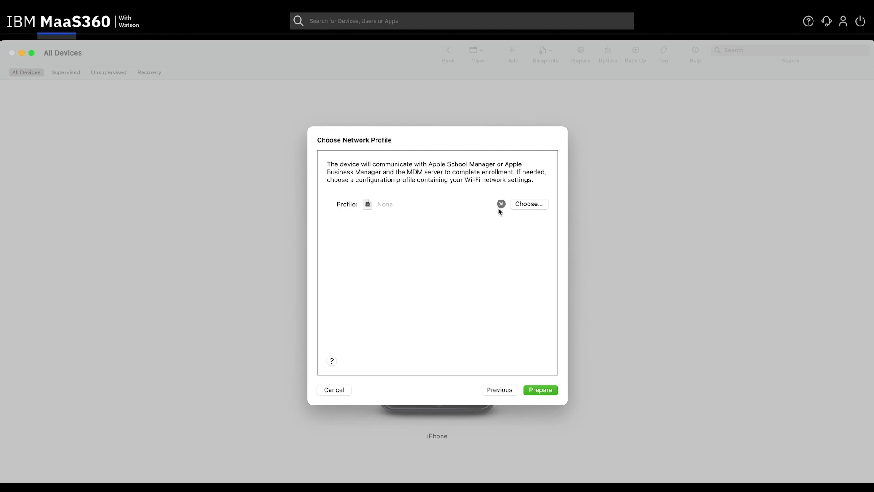
{"action": "left_click", "coordinate": [546, 391]}
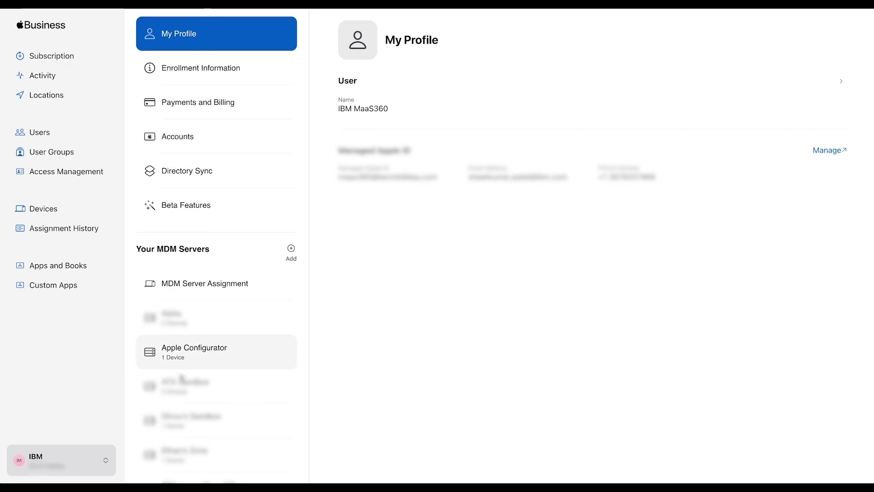
In Preferences, list the Apple Configurator server's devices and start editing the iPhone SE's MDM server.
{"action": "left_click", "coordinate": [104, 461]}
{"action": "left_click", "coordinate": [68, 365]}
{"action": "left_click", "coordinate": [174, 361]}
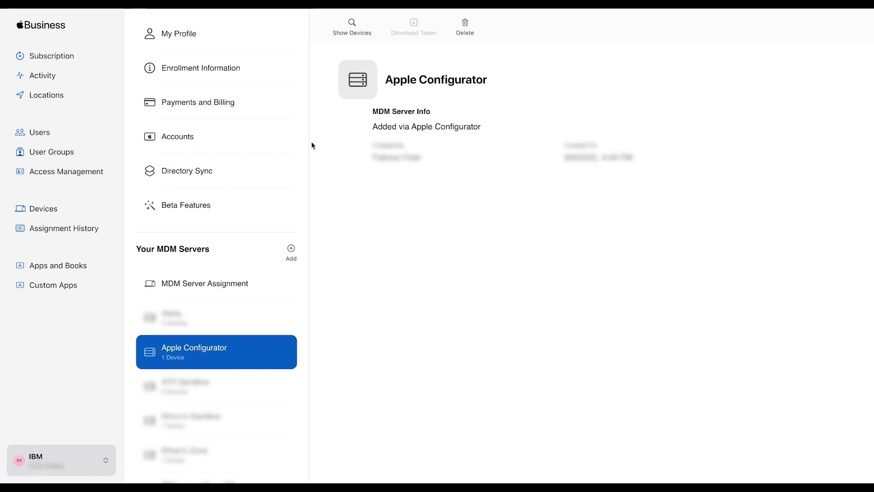
{"action": "left_click", "coordinate": [350, 28]}
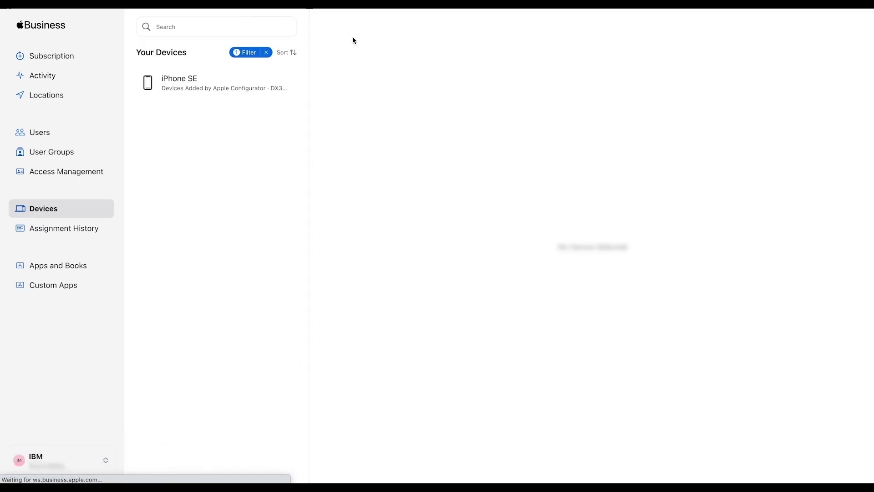
{"action": "left_click", "coordinate": [209, 90]}
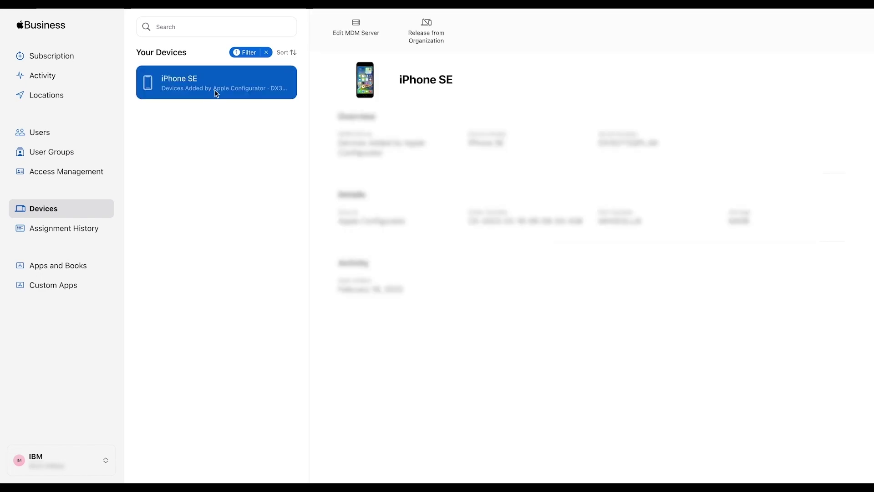
{"action": "left_click", "coordinate": [356, 27]}
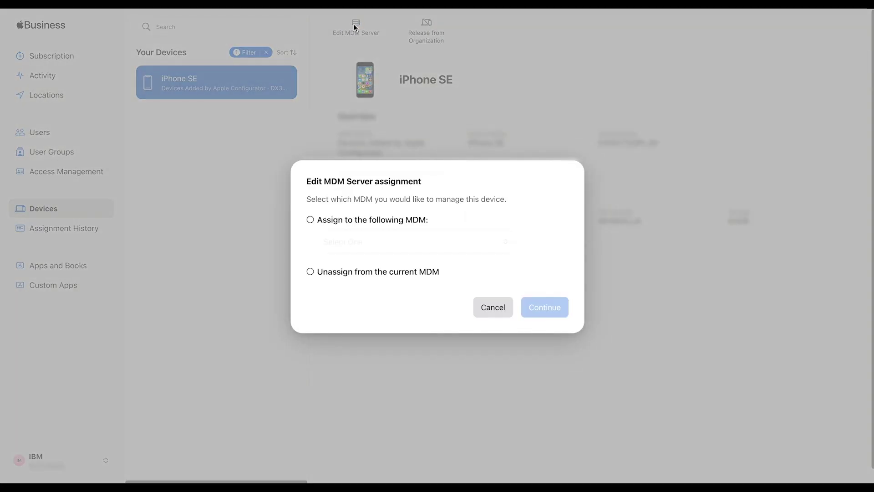
Assign the iPhone SE to the SP Sandbox MDM server and confirm the change.
{"action": "left_click", "coordinate": [311, 220]}
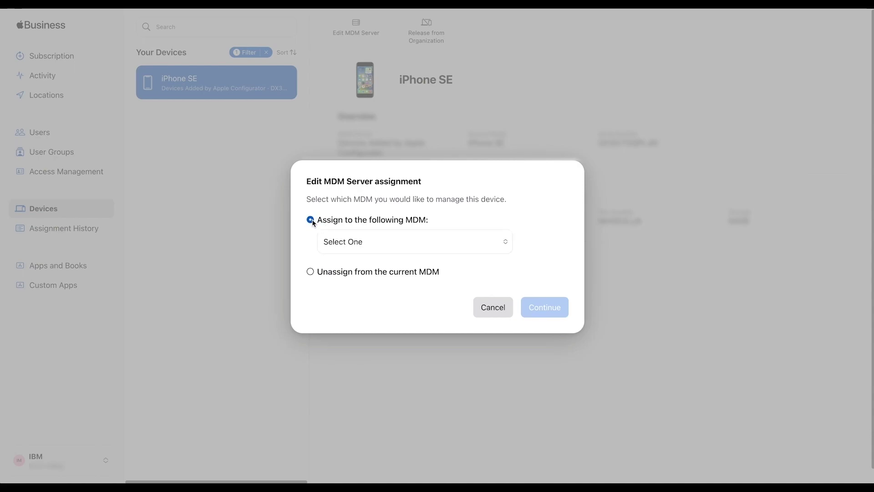
{"action": "left_click", "coordinate": [383, 253]}
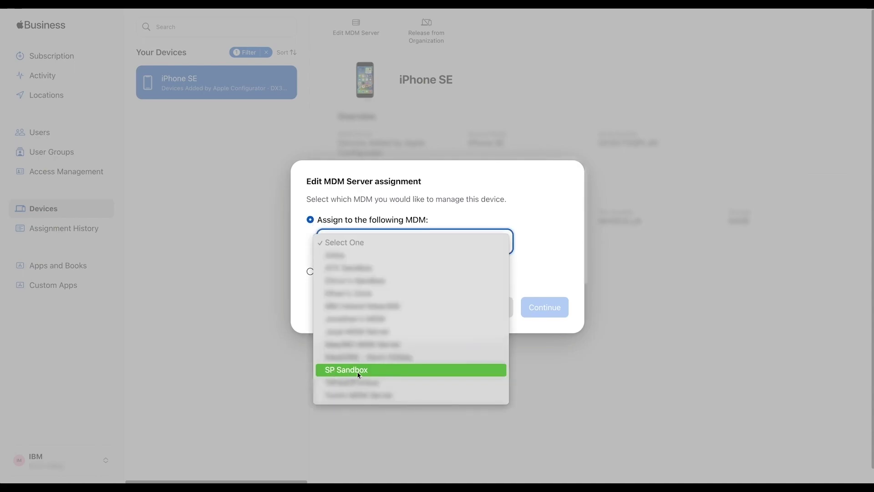
{"action": "left_click", "coordinate": [368, 374]}
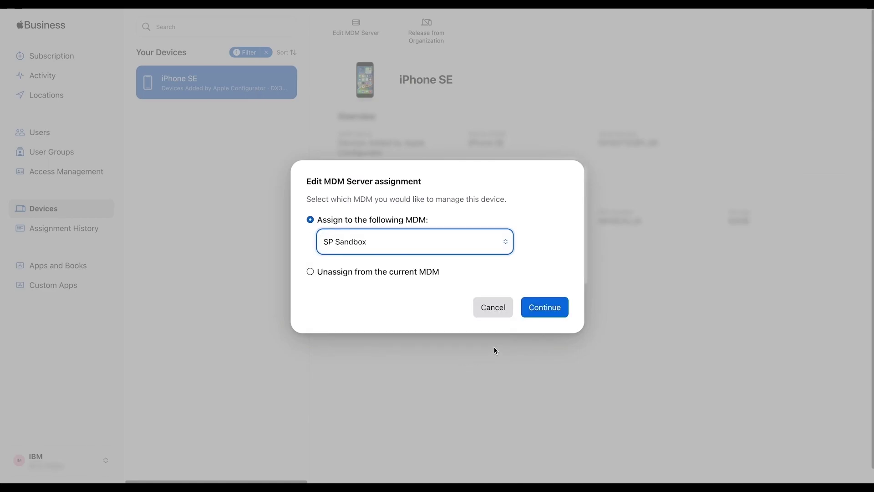
{"action": "left_click", "coordinate": [555, 311]}
{"action": "left_click", "coordinate": [547, 291]}
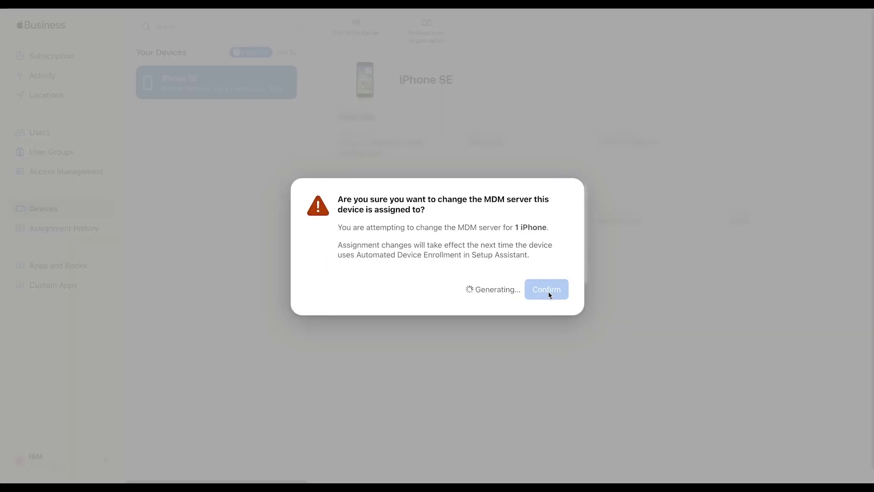
Verify the iPhone SE appears in the SP Sandbox server's device list under Preferences.
{"action": "left_click", "coordinate": [53, 454]}
{"action": "left_click", "coordinate": [54, 359]}
{"action": "left_click", "coordinate": [220, 383]}
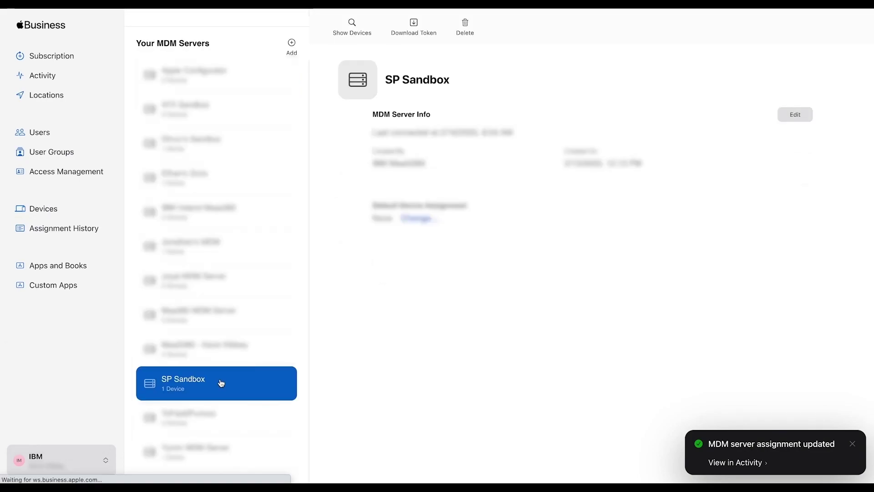
{"action": "left_click", "coordinate": [349, 29]}
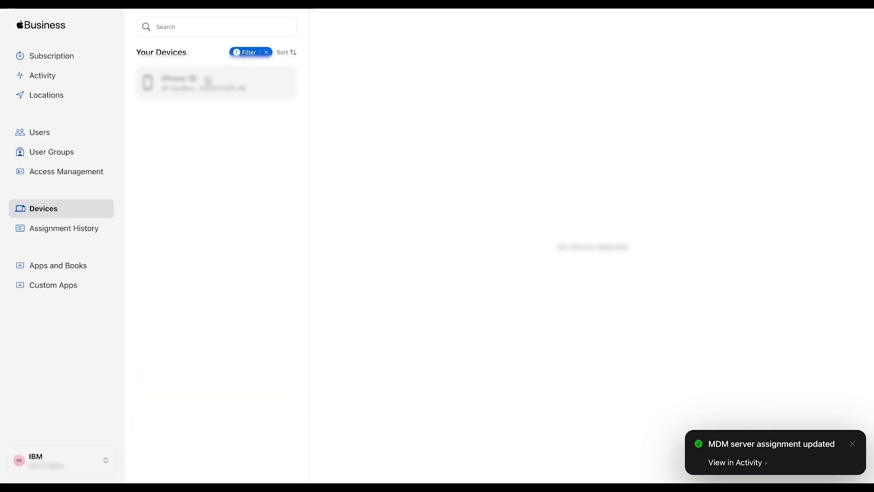
{"action": "left_click", "coordinate": [208, 80]}
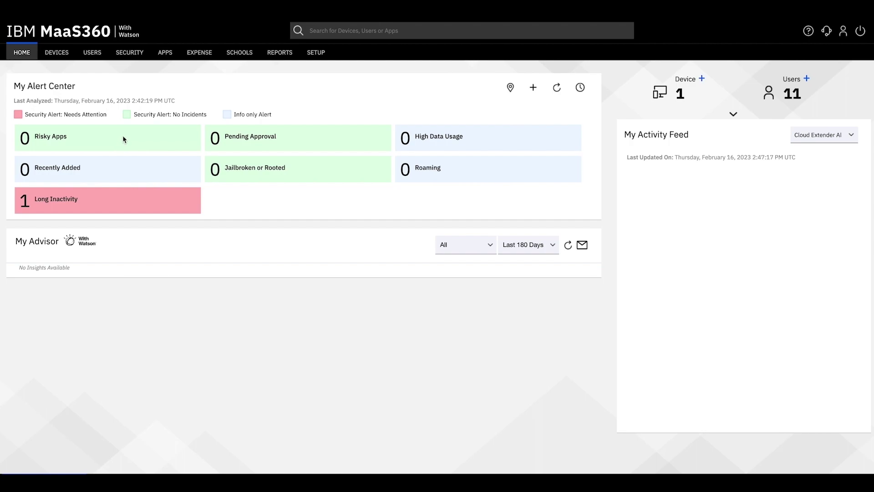
Open the Apple Device Enrollment (DEP) device list from Devices > Enrollments > Other Enrollment Options.
{"action": "left_click", "coordinate": [58, 53]}
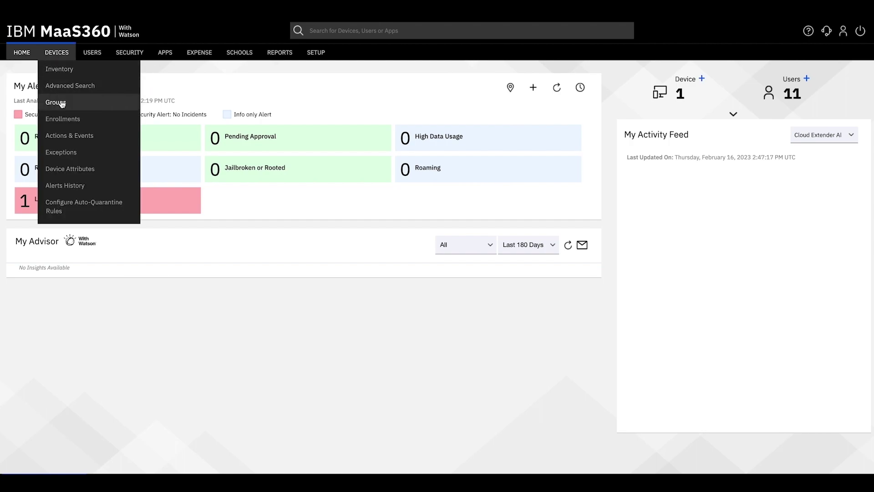
{"action": "left_click", "coordinate": [59, 121]}
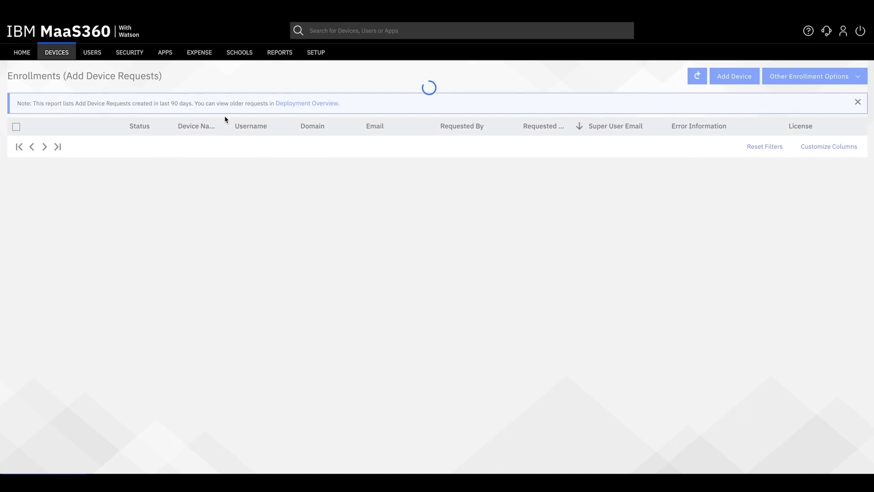
{"action": "left_click", "coordinate": [793, 81]}
{"action": "left_click", "coordinate": [780, 111]}
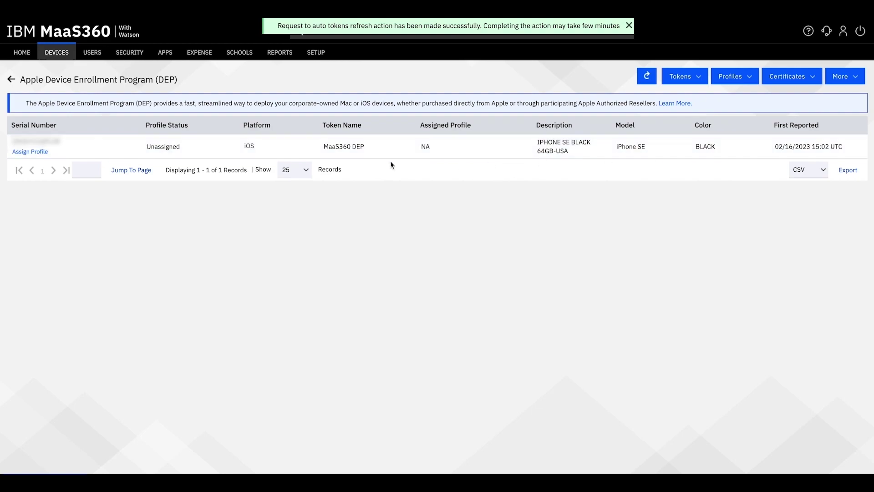
Assign the DEP profile to the iPhone SE, confirm with the password, and check its status reads Assigned.
{"action": "left_click", "coordinate": [31, 151]}
{"action": "left_click", "coordinate": [456, 139]}
{"action": "left_click", "coordinate": [460, 153]}
{"action": "left_click", "coordinate": [573, 162]}
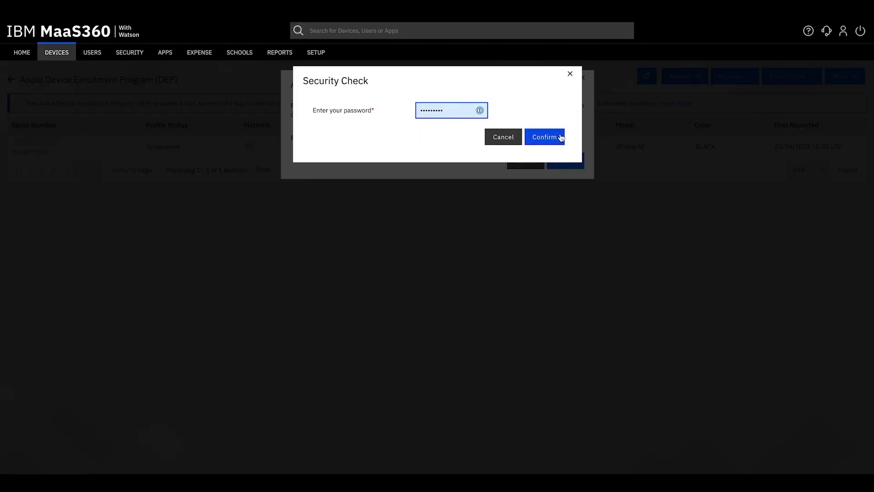
{"action": "left_click", "coordinate": [560, 137]}
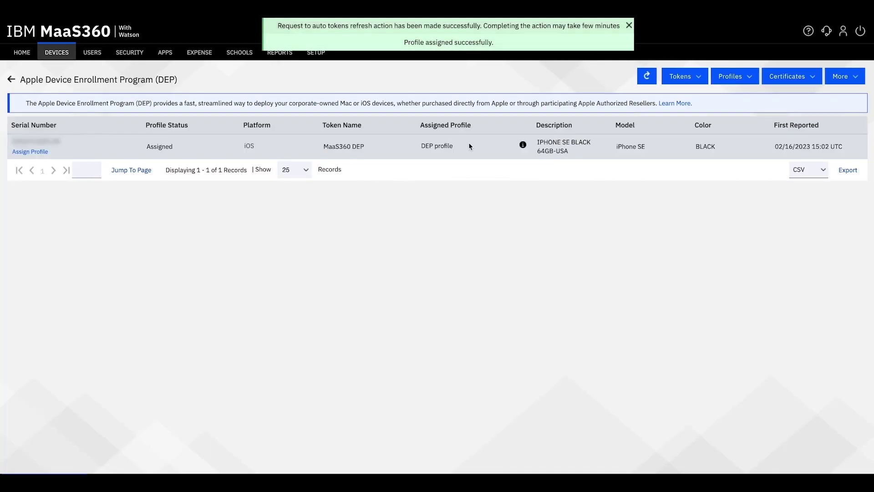
{"action": "left_click_drag", "start_coordinate": [146, 147], "coordinate": [174, 146]}
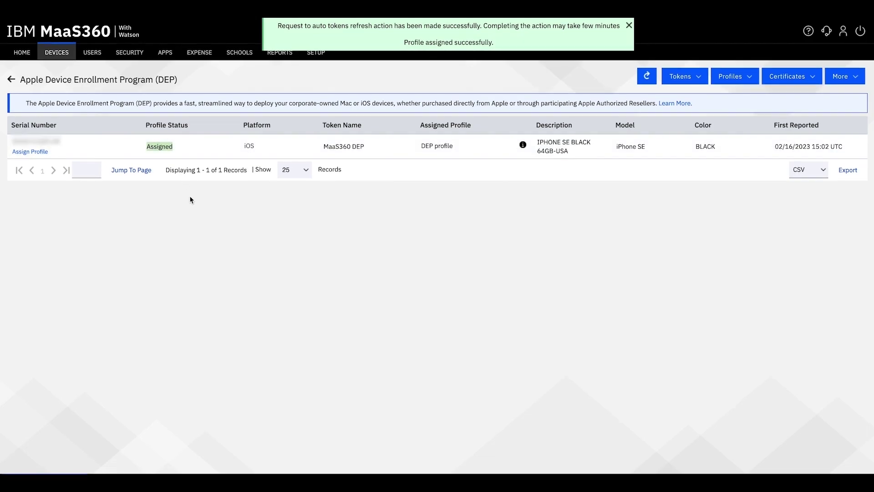